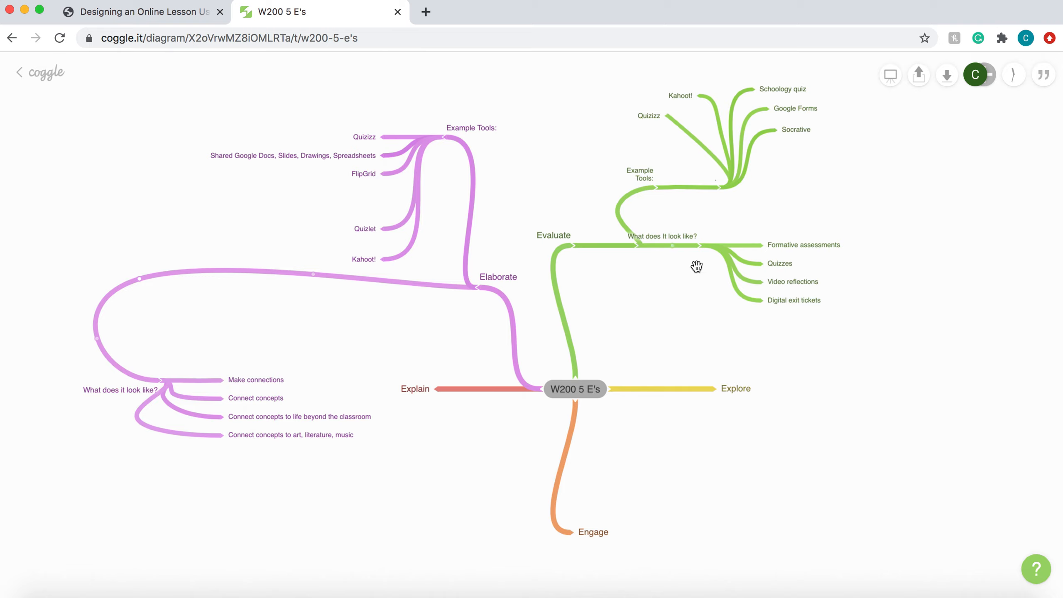
pyautogui.scroll(-2, 707, 309)
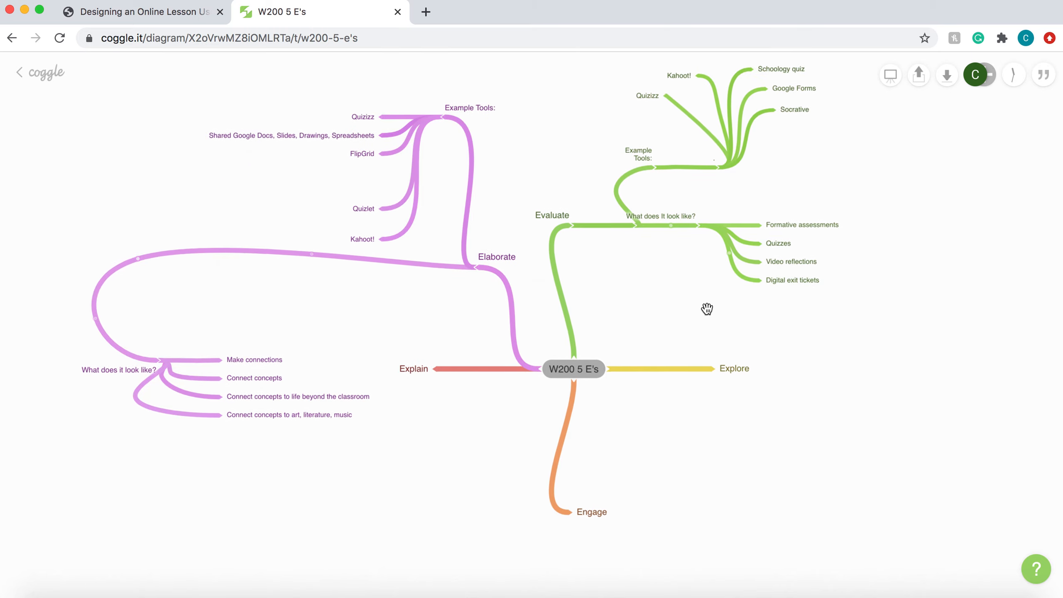
pyautogui.moveTo(444, 373); pyautogui.dragTo(465, 337)
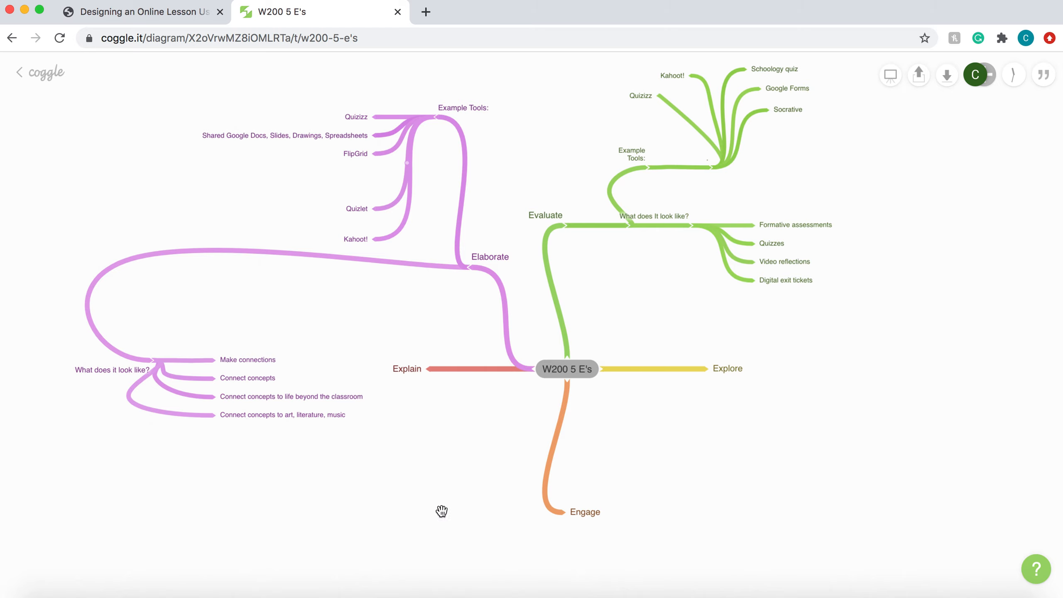
pyautogui.moveTo(627, 394); pyautogui.dragTo(633, 410)
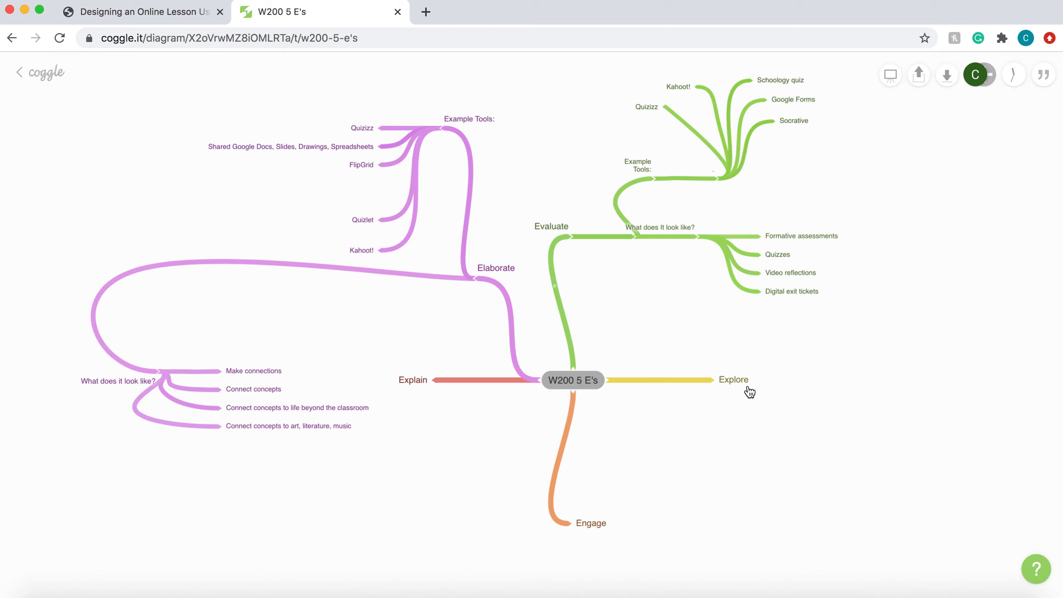
pyautogui.moveTo(581, 243)
pyautogui.moveTo(527, 282); pyautogui.dragTo(571, 305)
pyautogui.scroll(-1, 678, 323)
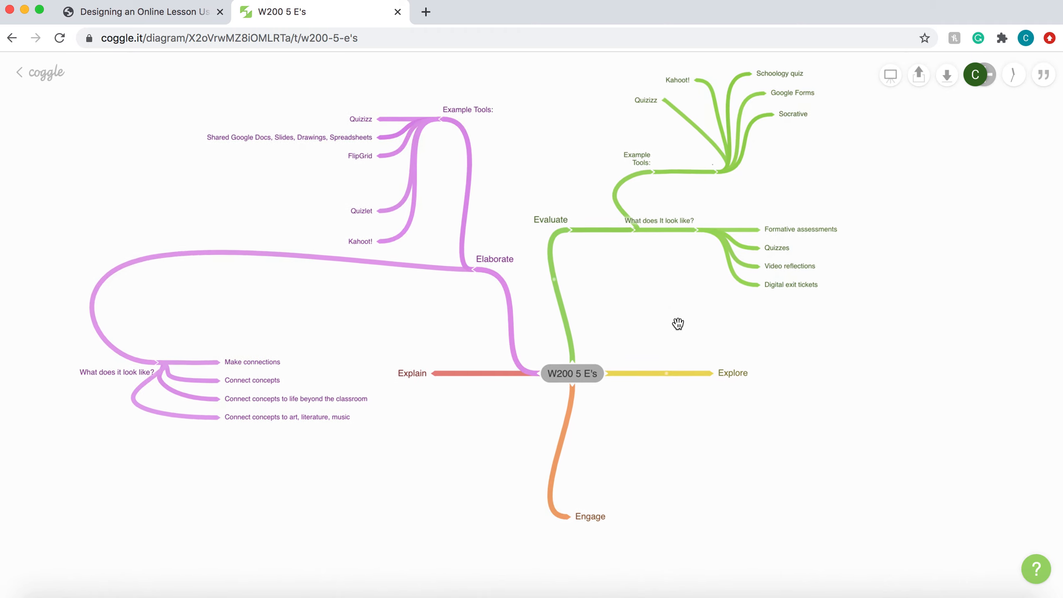
pyautogui.scroll(1, 678, 323)
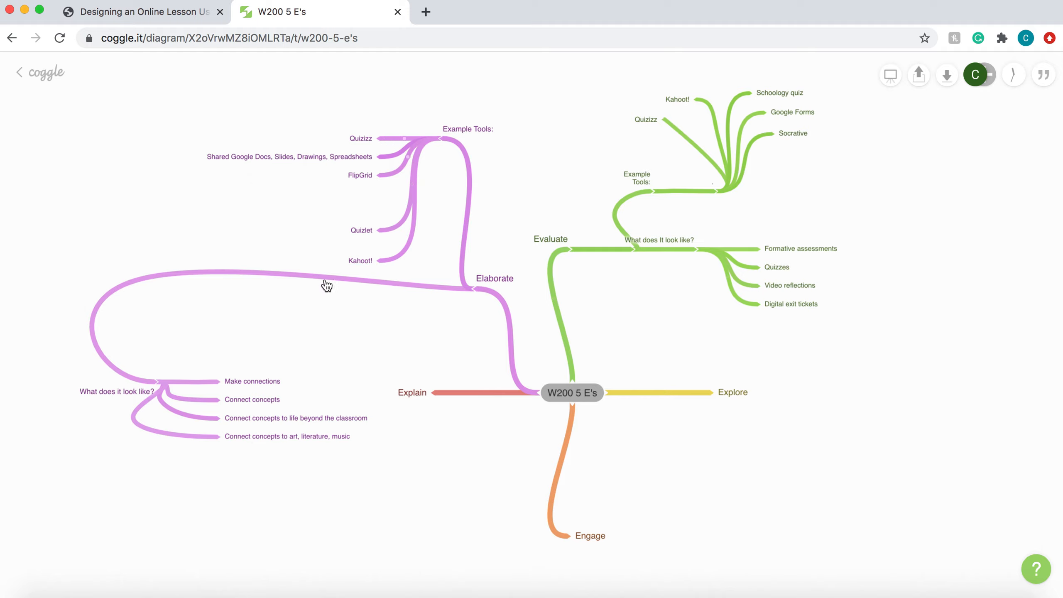
pyautogui.scroll(-2, 393, 326)
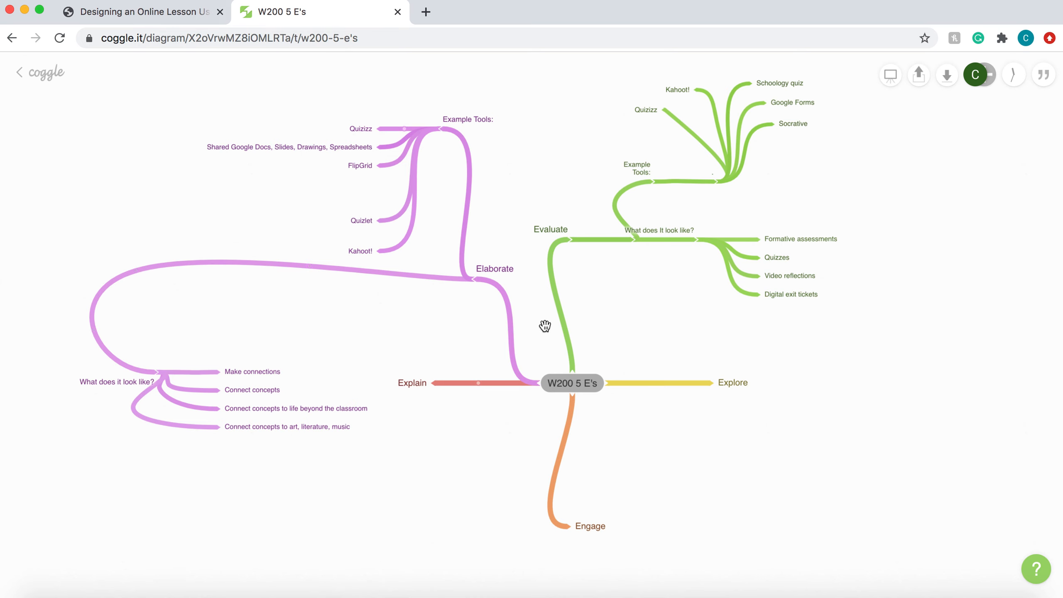
# Copy the Explore row's tools list, from Google Search to Shared Google Slide Deck, out of the 5 Es instructional model PDF
pyautogui.click(178, 25)
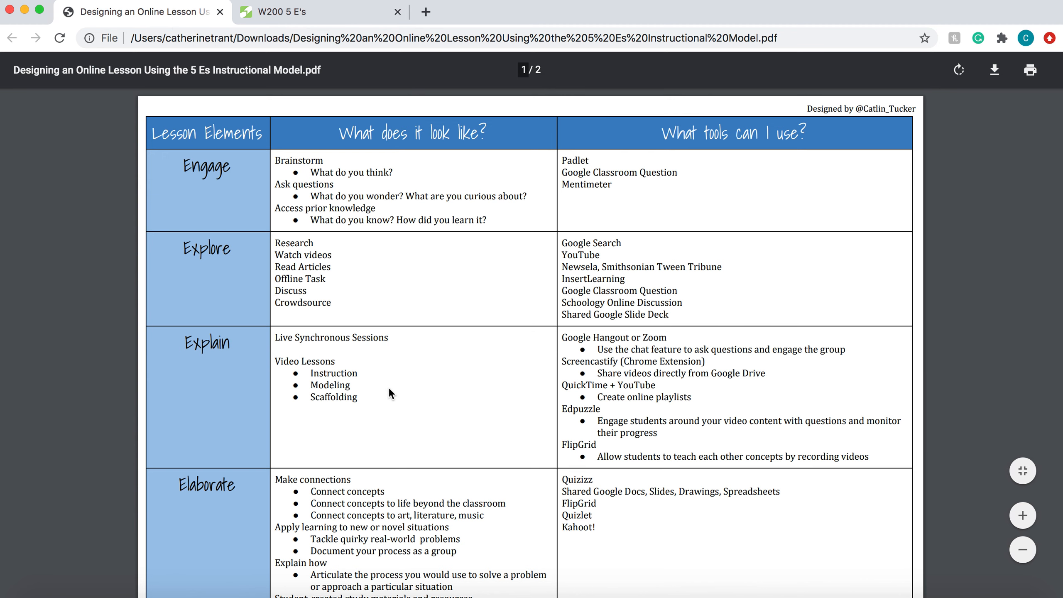
pyautogui.scroll(-1, 390, 398)
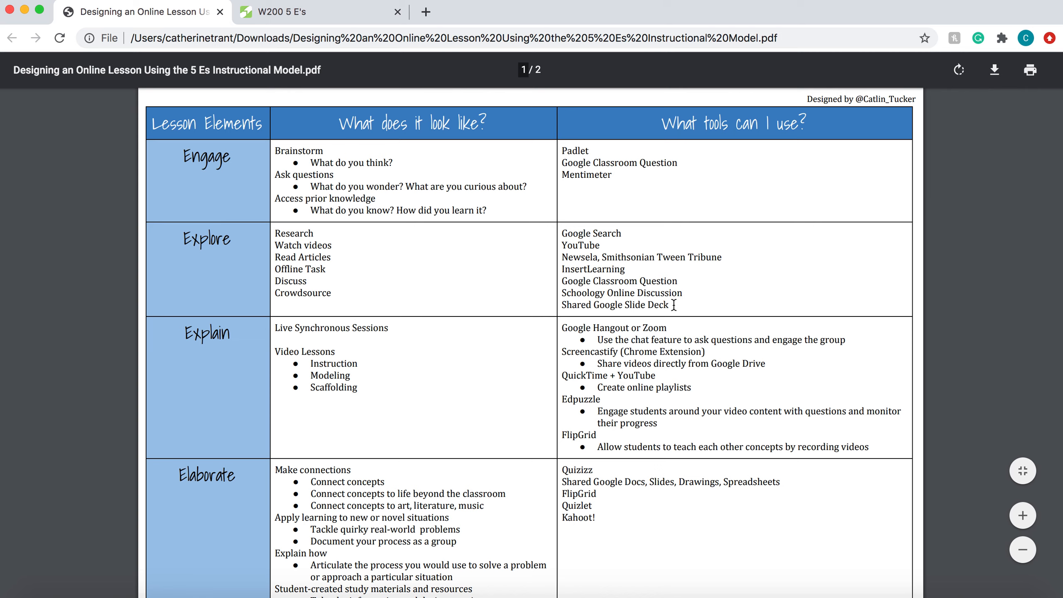
pyautogui.moveTo(672, 303); pyautogui.dragTo(562, 237)
pyautogui.rightClick(586, 260)
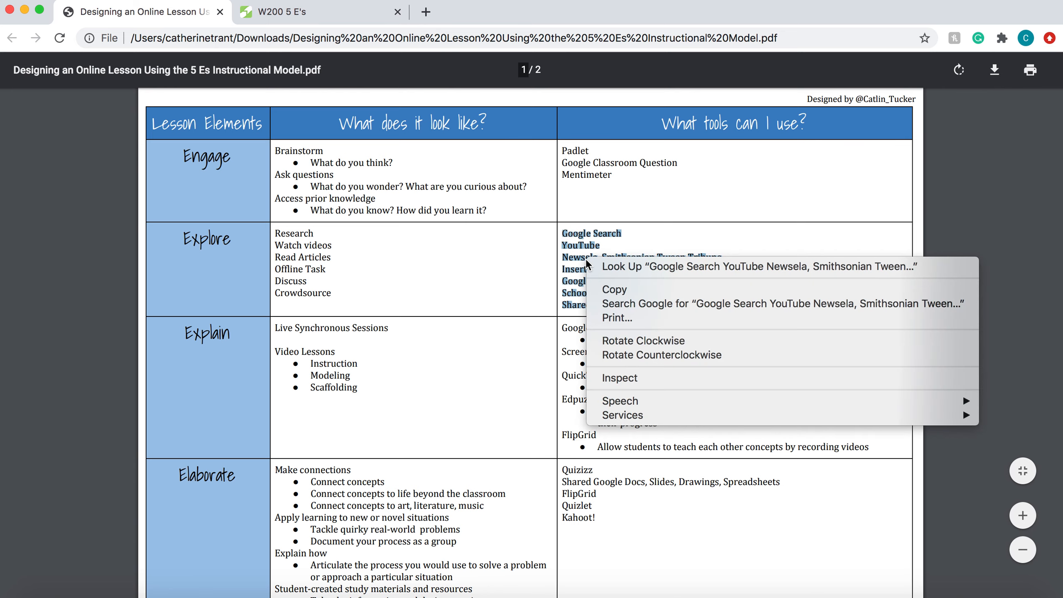
pyautogui.click(610, 286)
pyautogui.click(519, 283)
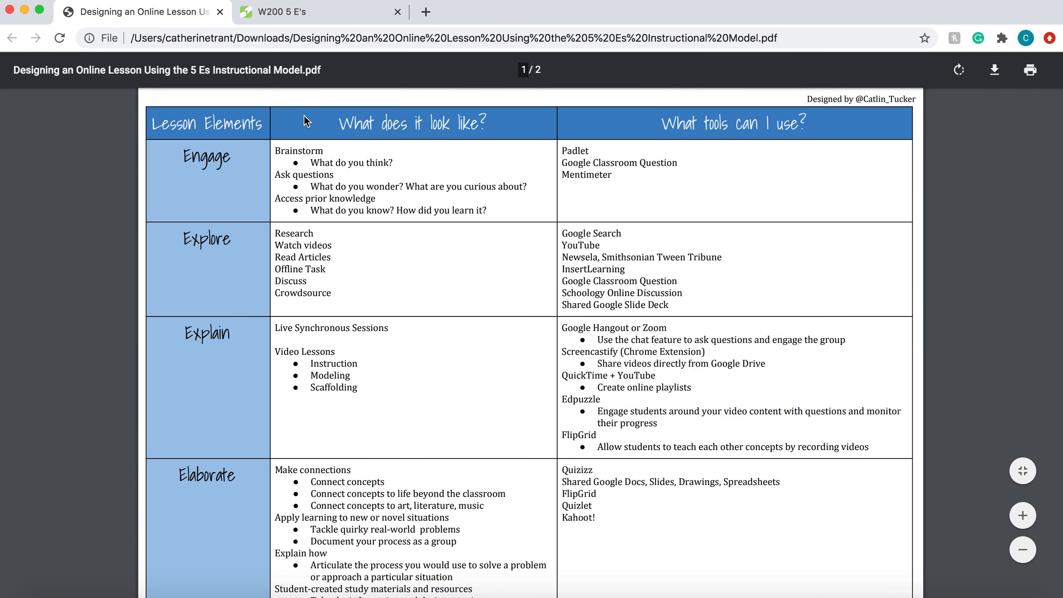
# Back in the W200 5 E's mind map, add a branch labelled "Example Tools:" to the Explore item
pyautogui.click(310, 20)
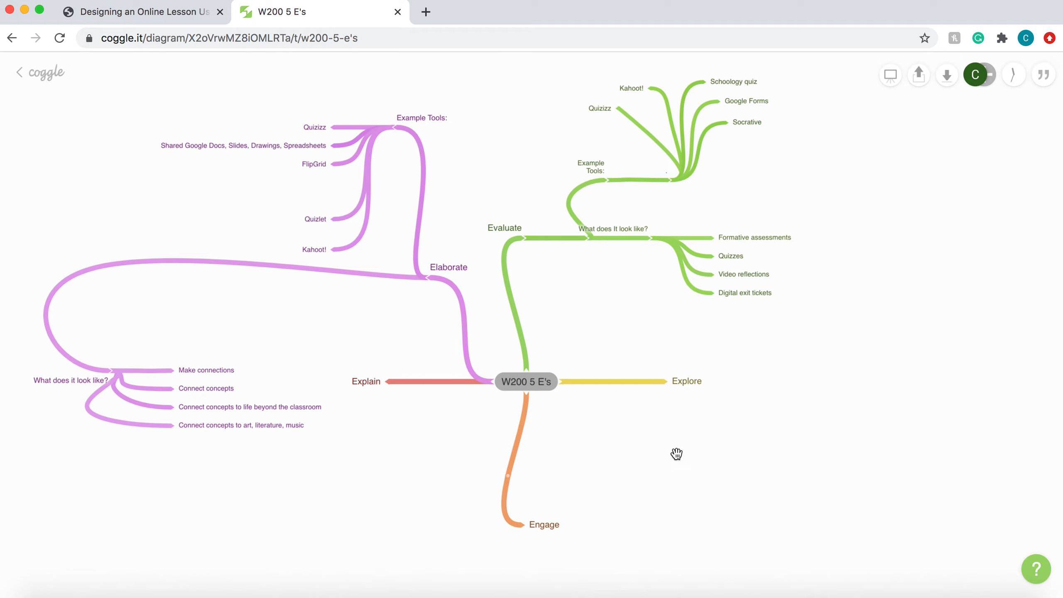
pyautogui.moveTo(685, 390)
pyautogui.moveTo(553, 389)
pyautogui.rightClick(693, 382)
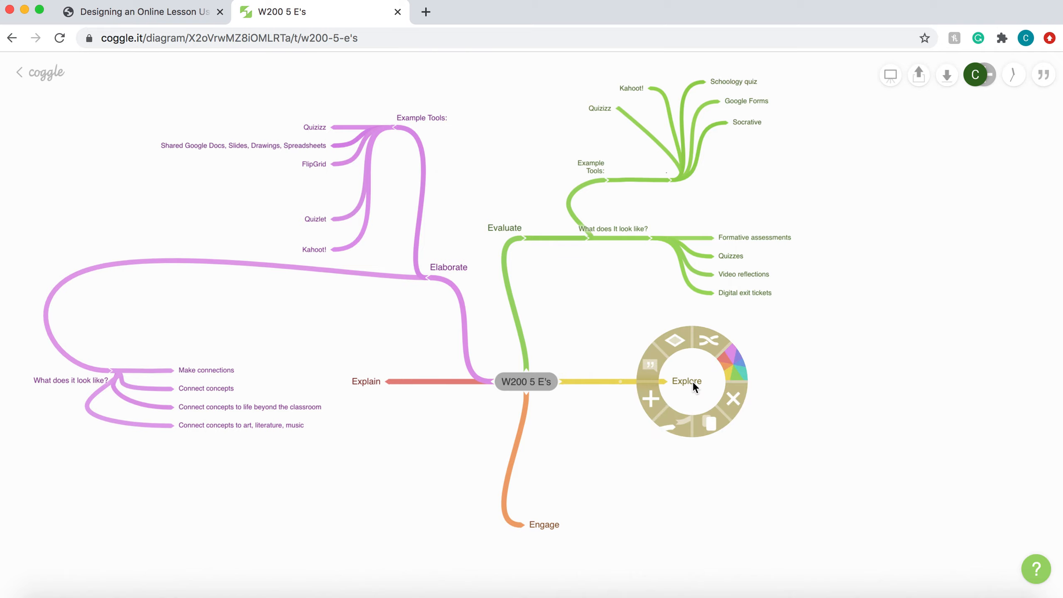
pyautogui.click(652, 403)
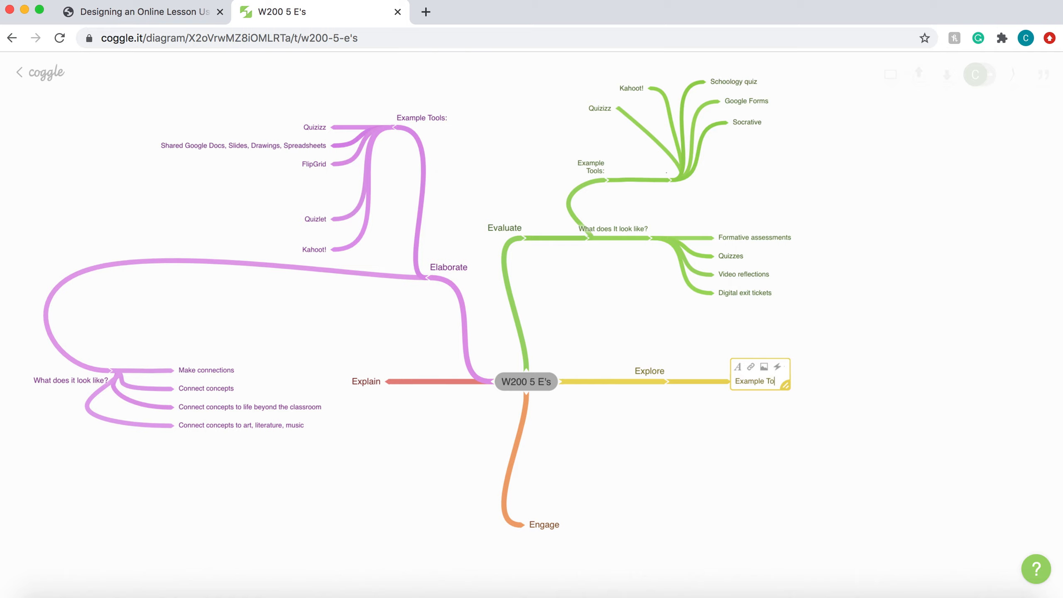
pyautogui.write('s:')
pyautogui.click(772, 472)
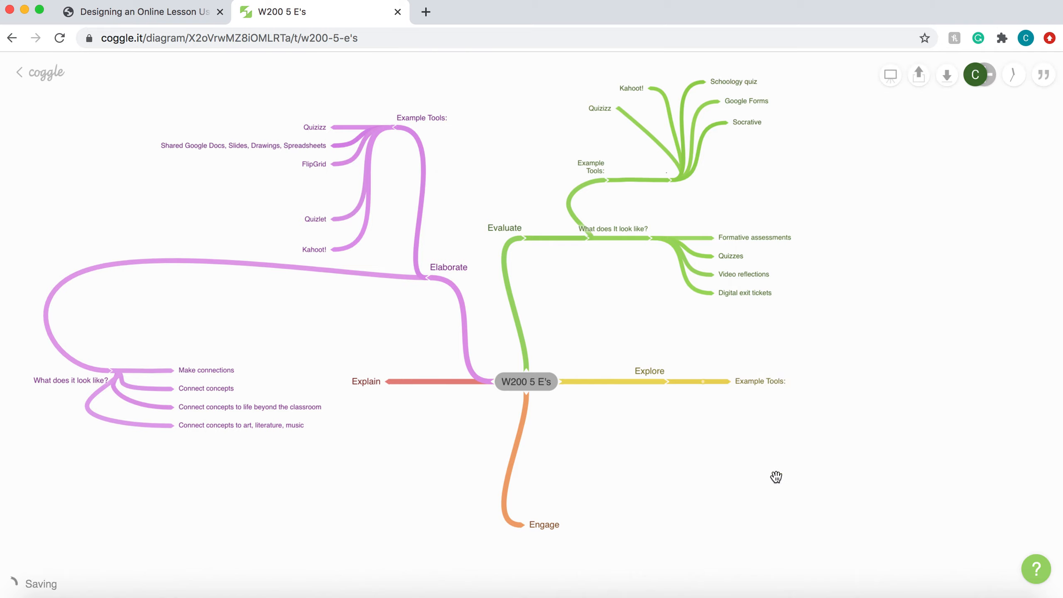
# Add a branch to Explore's "Example Tools:" item and paste the copied tools list into it as sub-branches
pyautogui.rightClick(766, 381)
pyautogui.click(726, 398)
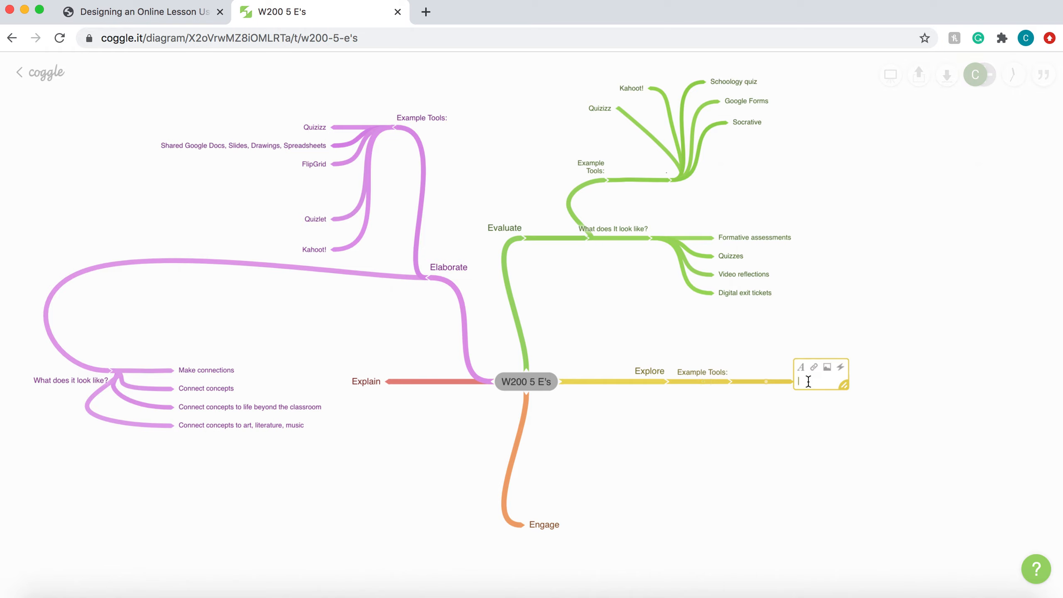
pyautogui.write('Google Search YouTube Newsela, Smithsonian Tween Tribune InsertLearning Google Classroom Question Schoology Online Discussion Shared Google Slide Deck')
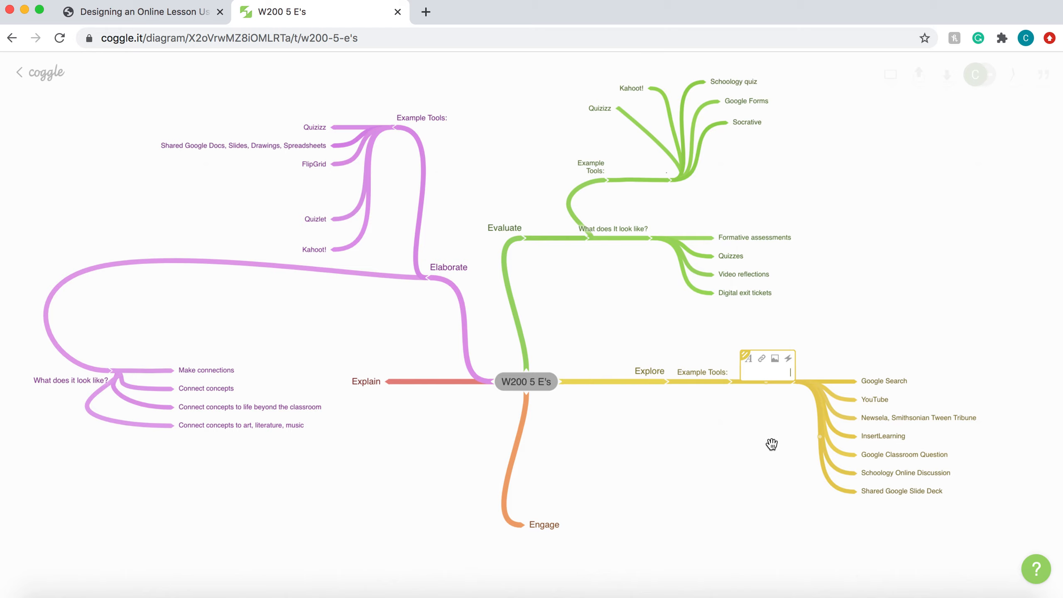
pyautogui.click(795, 428)
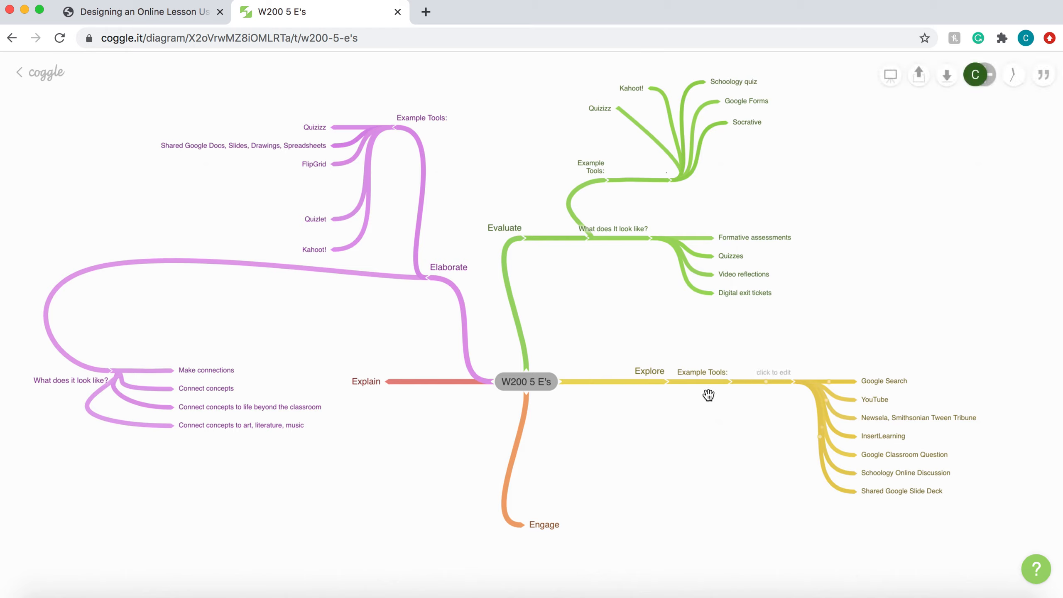
# Add a second Explore branch labelled "What does It look like?" and place it below the "Example Tools:" branch
pyautogui.moveTo(666, 393)
pyautogui.rightClick(654, 370)
pyautogui.click(619, 393)
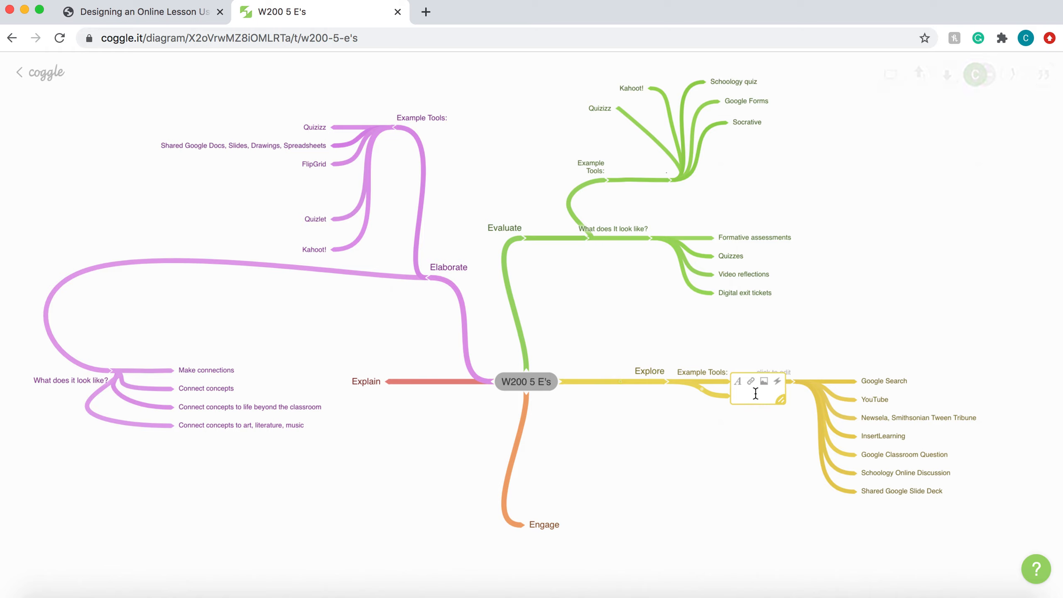
pyautogui.write('What does It look like')
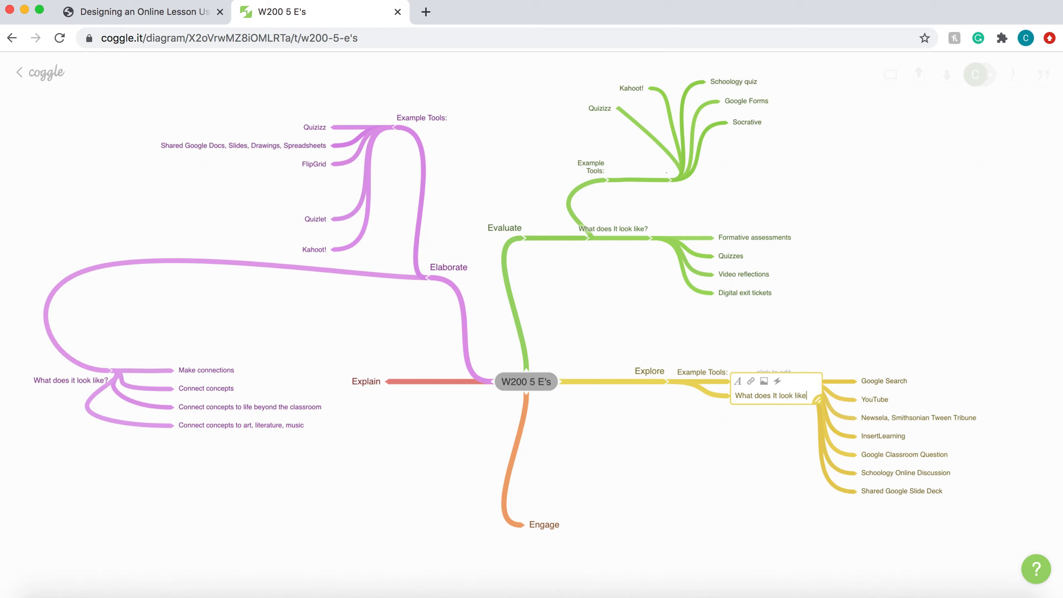
pyautogui.write('?')
pyautogui.click(748, 446)
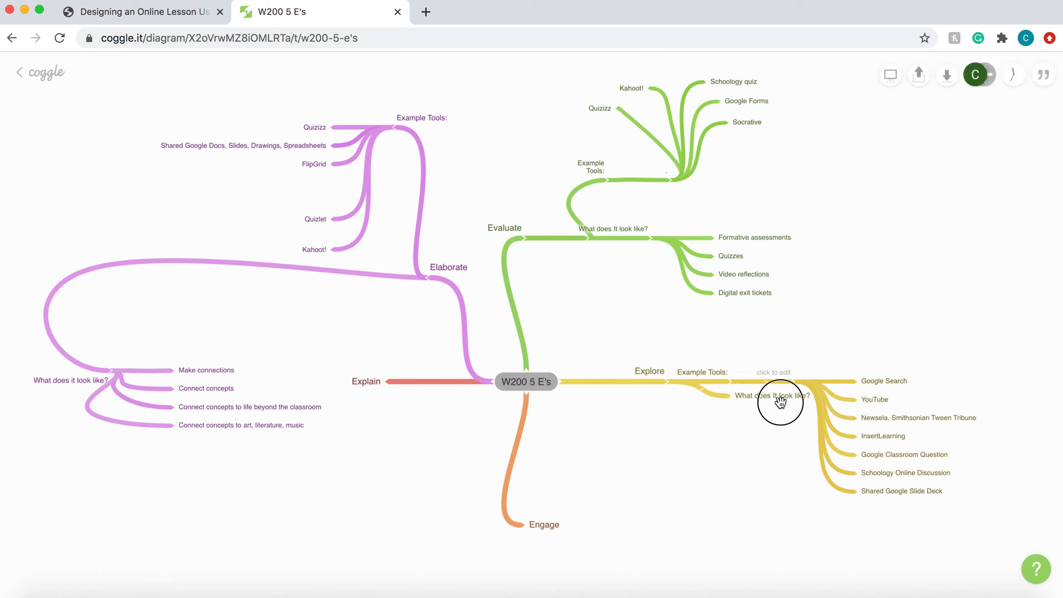
pyautogui.moveTo(780, 402); pyautogui.dragTo(731, 449)
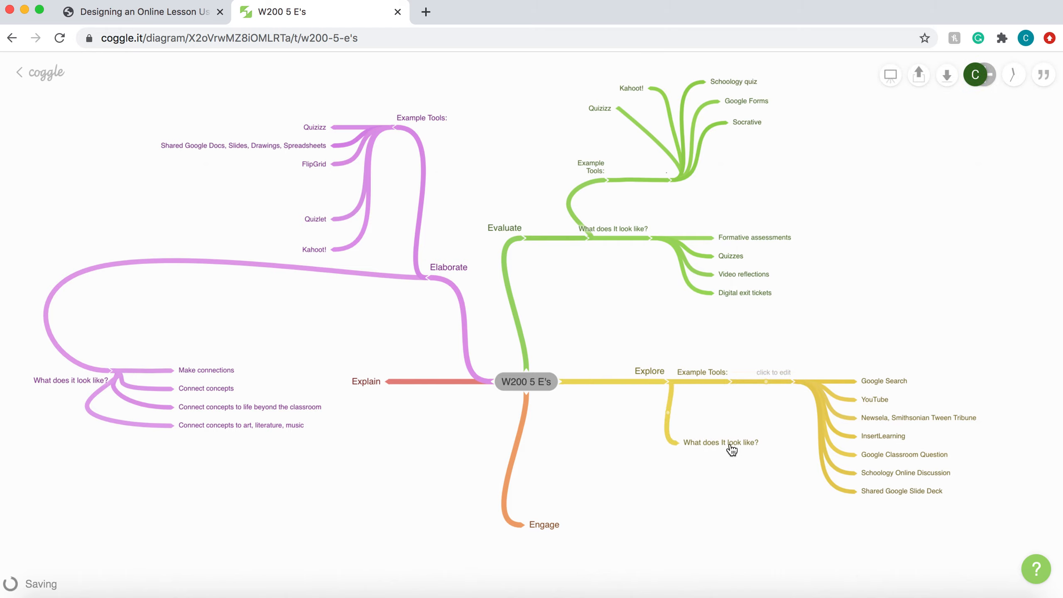
# Replace the empty placeholder label between "Example Tools:" and its tools list with a period
pyautogui.click(776, 370)
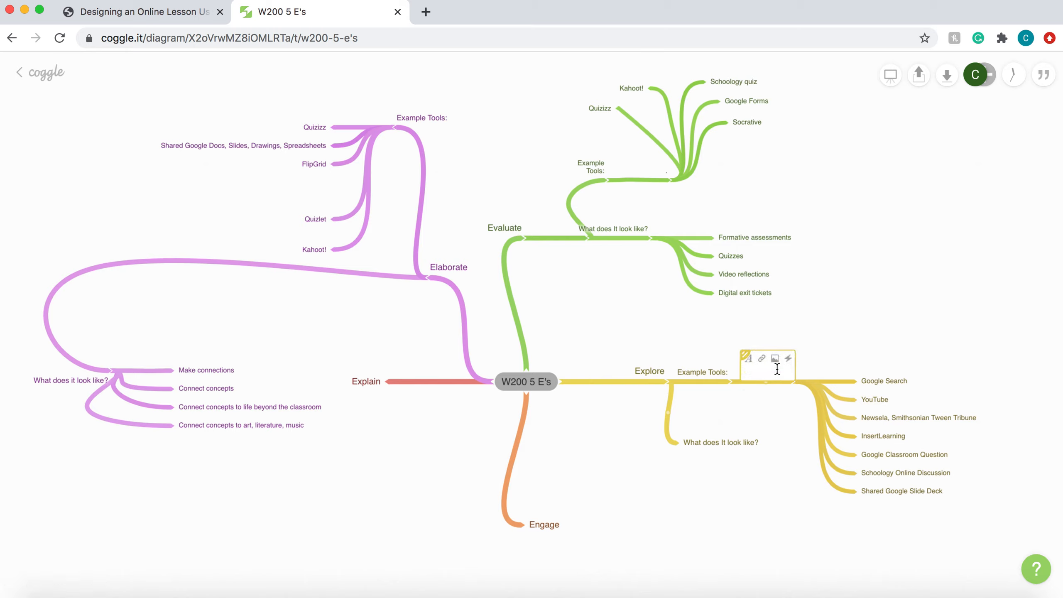
pyautogui.click(781, 422)
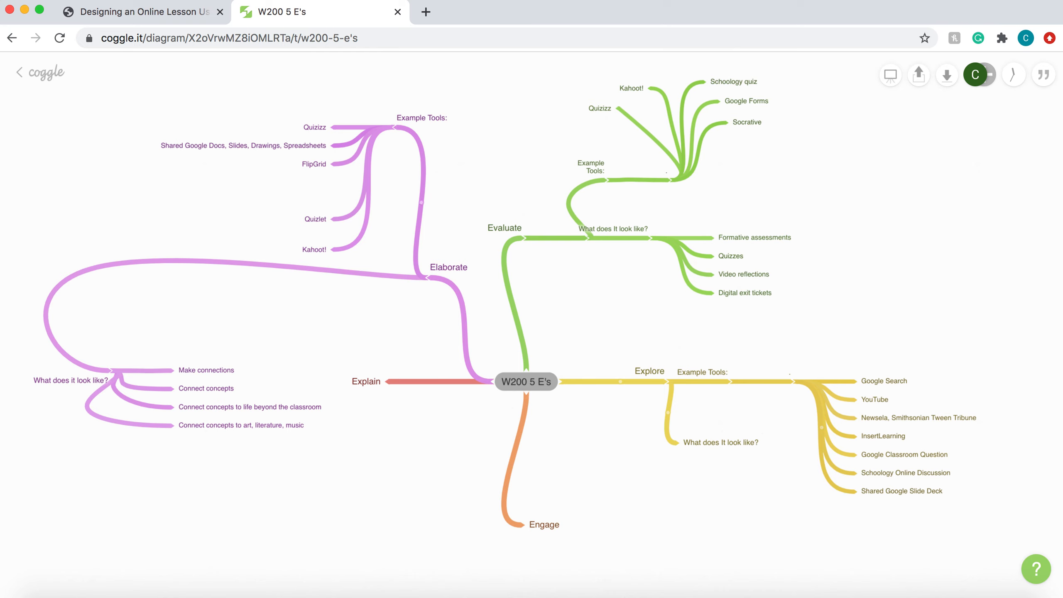
# Copy the Explore row's "What does it look like?" entries, from Research to Crowdsource, out of the 5 Es PDF
pyautogui.click(141, 15)
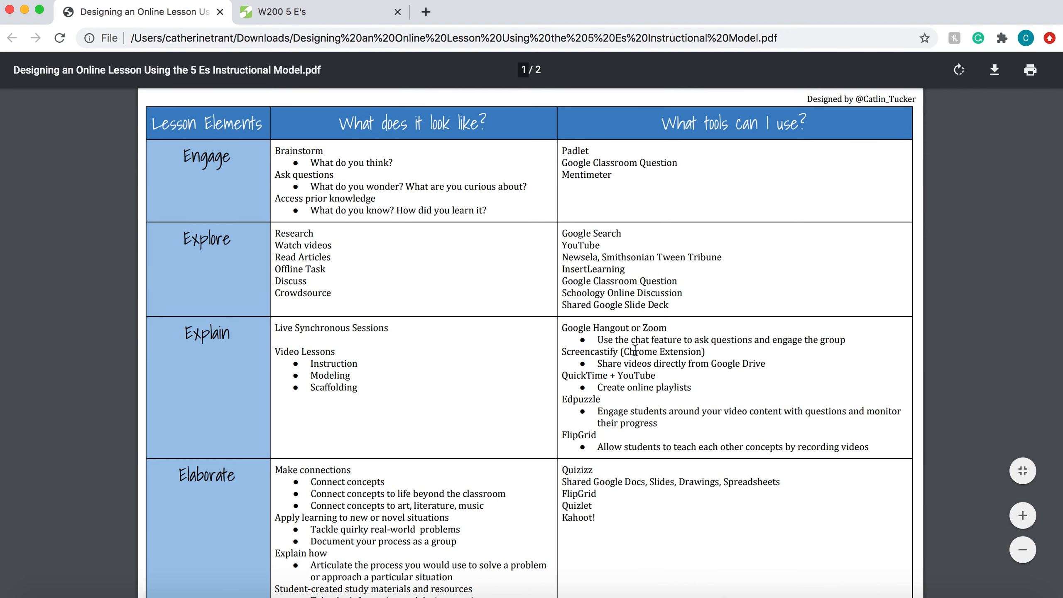
pyautogui.click(319, 19)
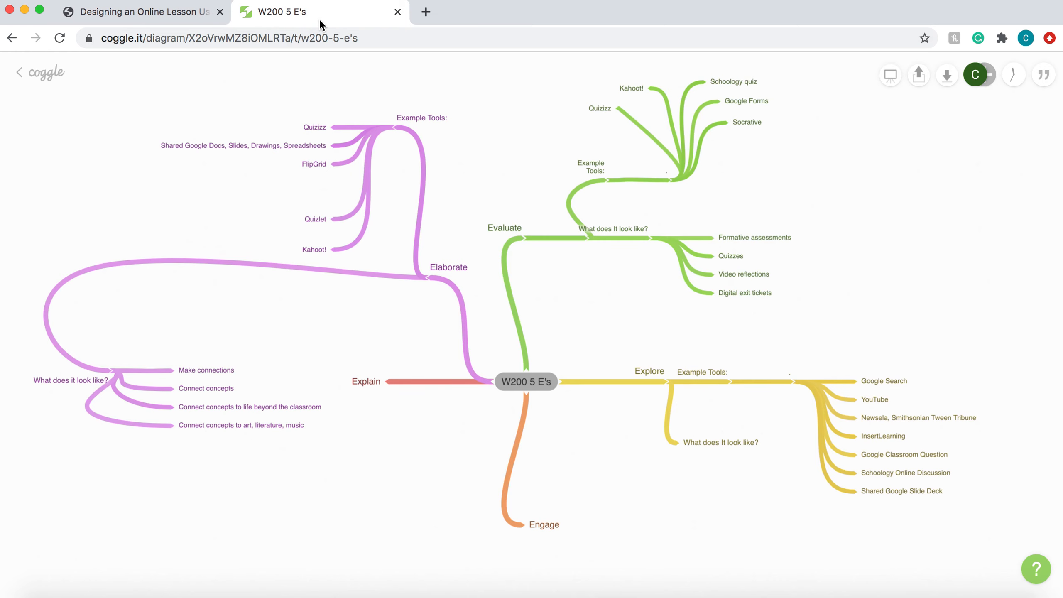
pyautogui.click(154, 15)
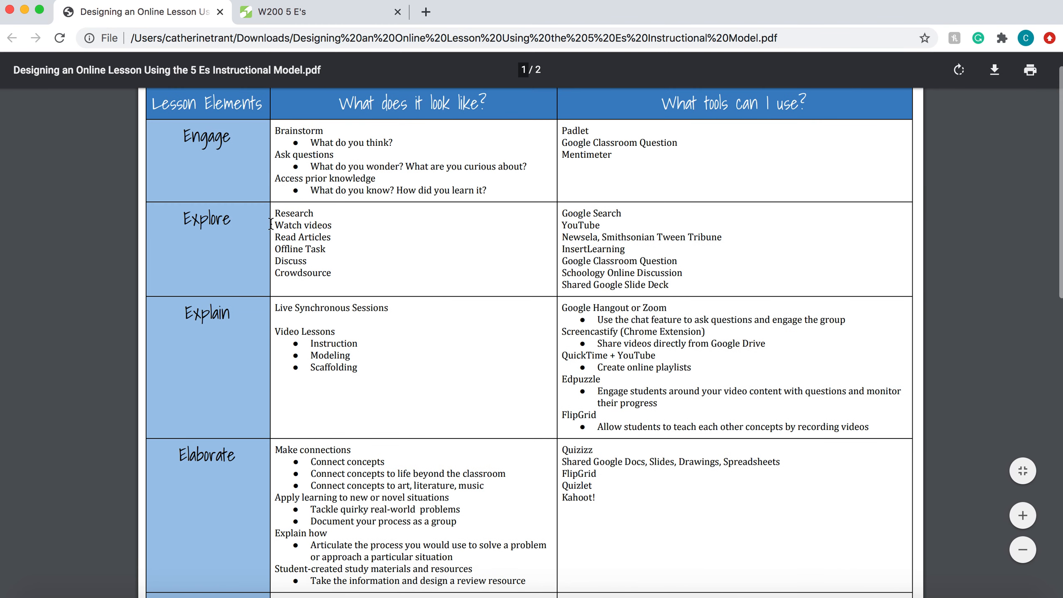
pyautogui.click(340, 281)
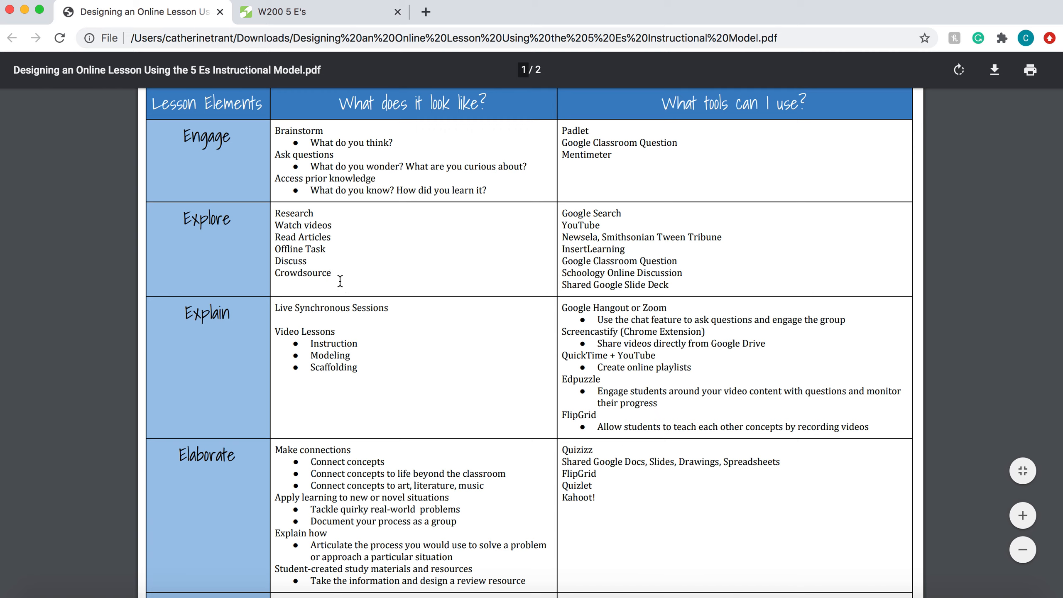
pyautogui.moveTo(340, 281); pyautogui.dragTo(279, 205)
pyautogui.press('super+c')
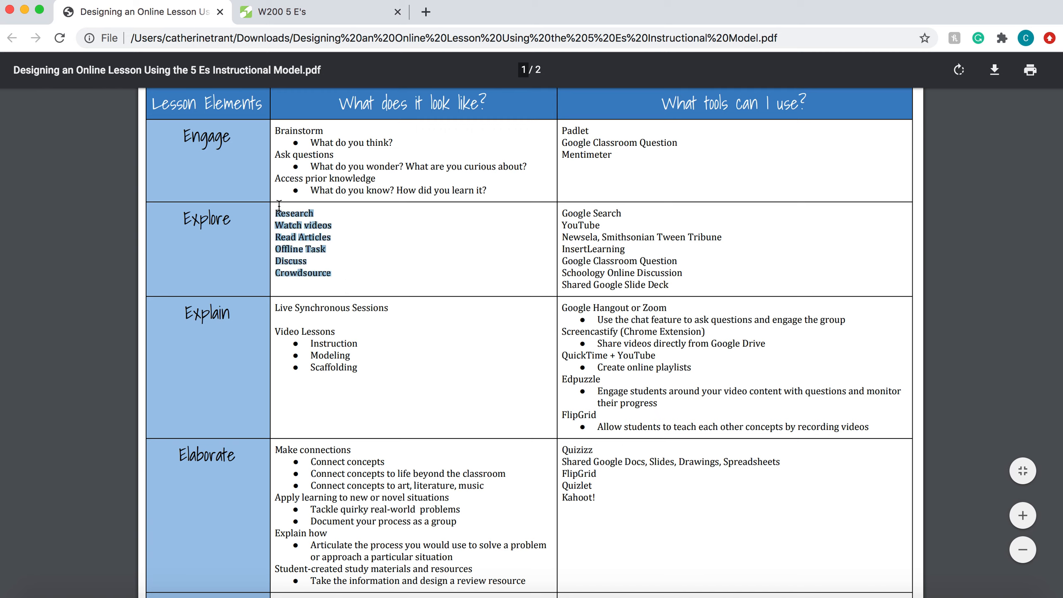
# In the mind map, add a branch to Explore's "What does It look like?" item and paste the copied entries as sub-branches
pyautogui.click(300, 16)
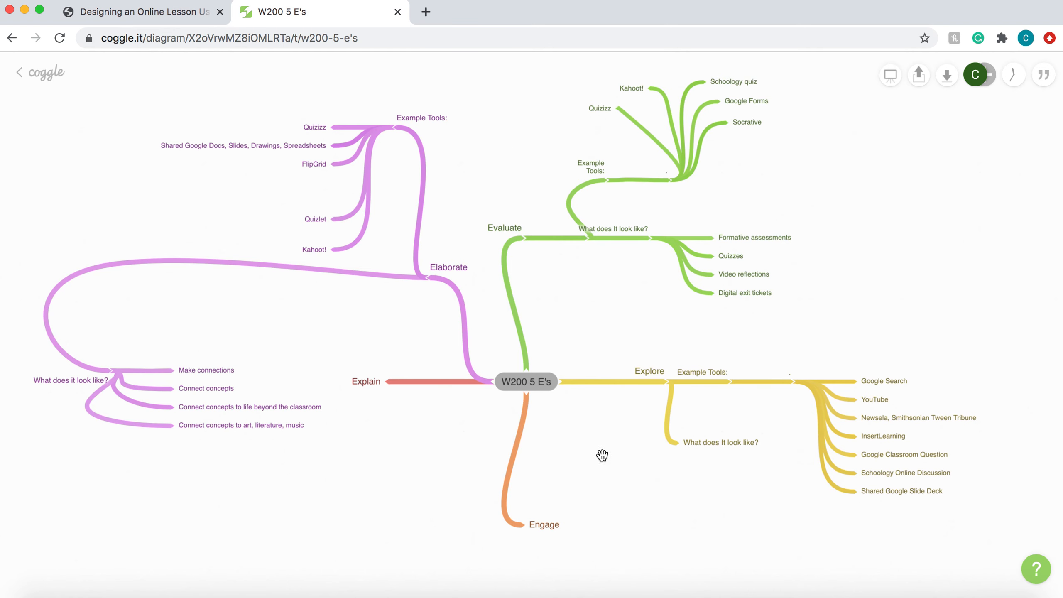
pyautogui.rightClick(722, 451)
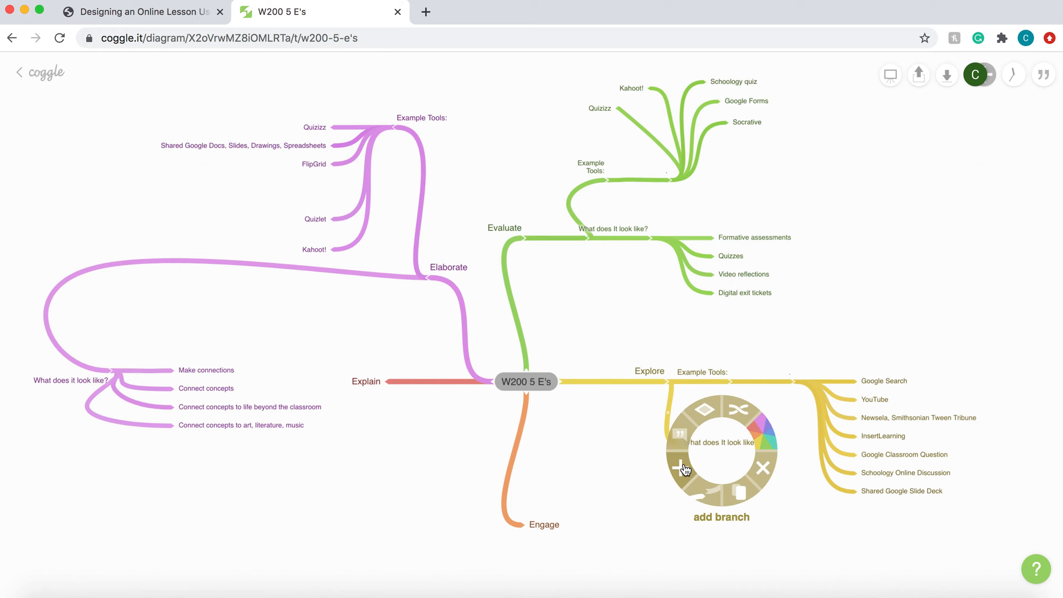
pyautogui.click(711, 473)
pyautogui.press('super+v')
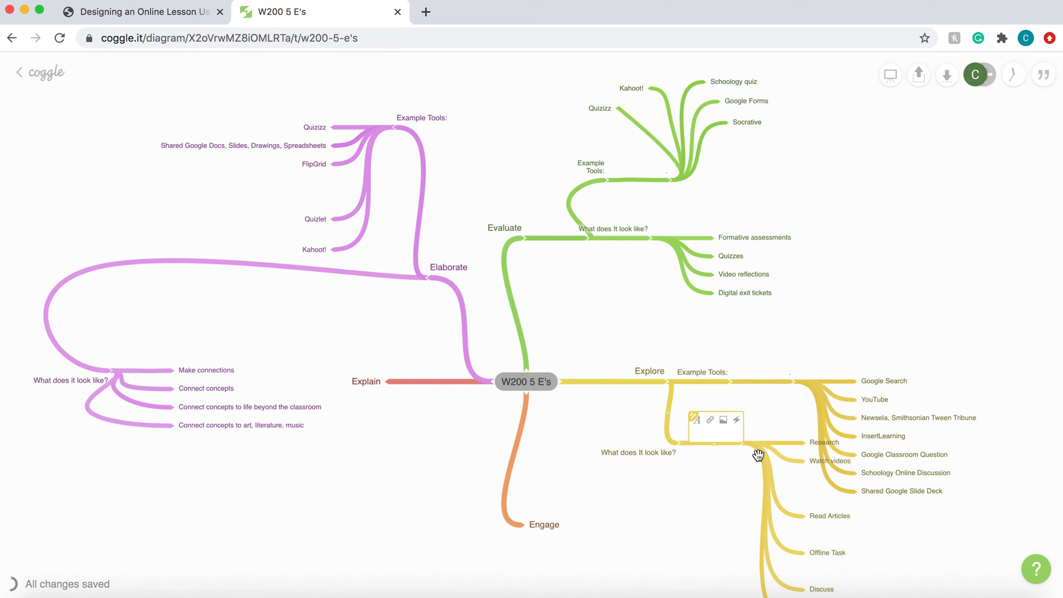
# Move the six pasted entries, Research to Crowdsource, into a column beneath "What does It look like?", clear of the tools list
pyautogui.scroll(-2, 733, 495)
pyautogui.scroll(-3, 754, 494)
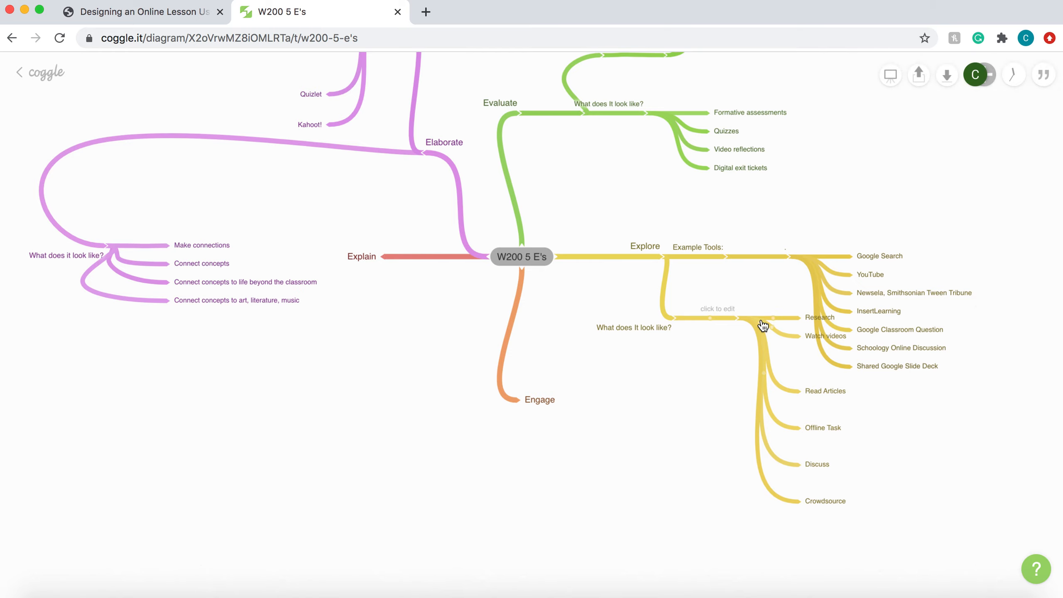
pyautogui.moveTo(762, 326); pyautogui.dragTo(705, 423)
pyautogui.moveTo(617, 418); pyautogui.dragTo(574, 337)
pyautogui.scroll(2, 661, 350)
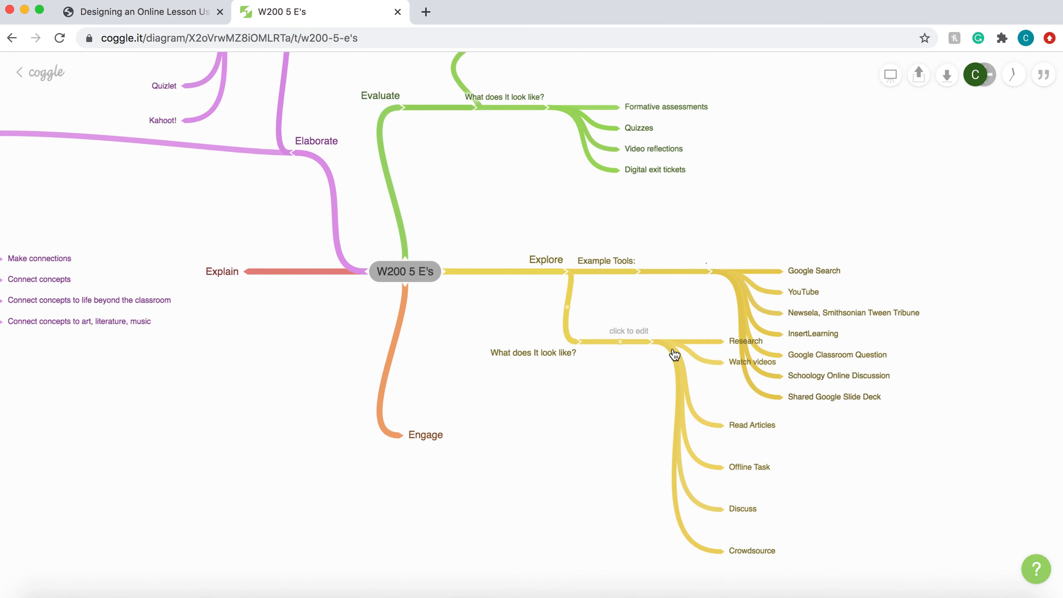
pyautogui.moveTo(674, 354); pyautogui.dragTo(719, 345)
pyautogui.moveTo(747, 551); pyautogui.dragTo(555, 553)
pyautogui.moveTo(747, 508); pyautogui.dragTo(539, 521)
pyautogui.moveTo(753, 467); pyautogui.dragTo(564, 485)
pyautogui.moveTo(742, 427); pyautogui.dragTo(563, 454)
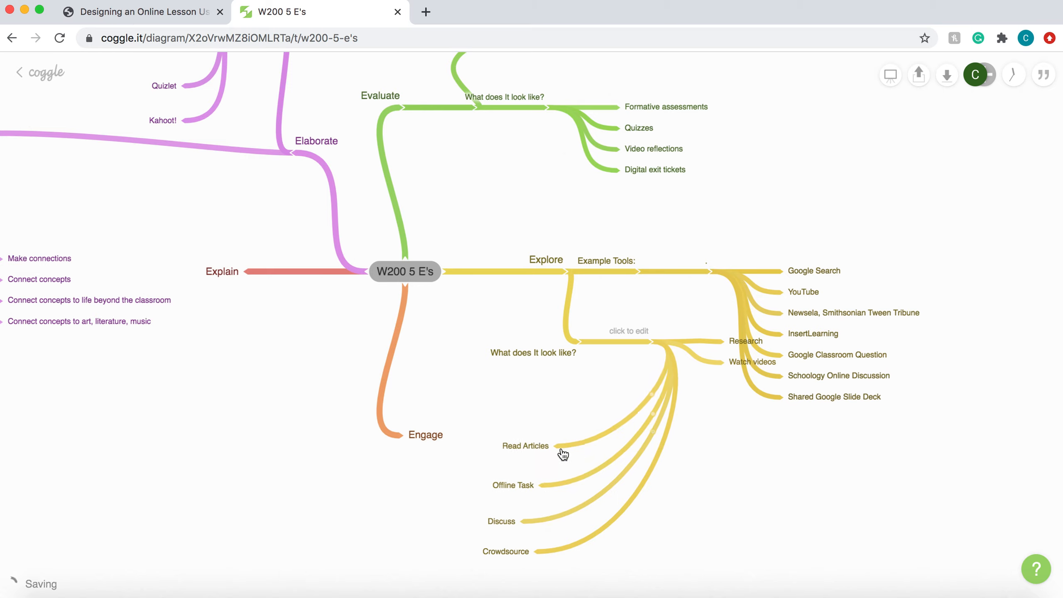
pyautogui.moveTo(738, 372); pyautogui.dragTo(565, 426)
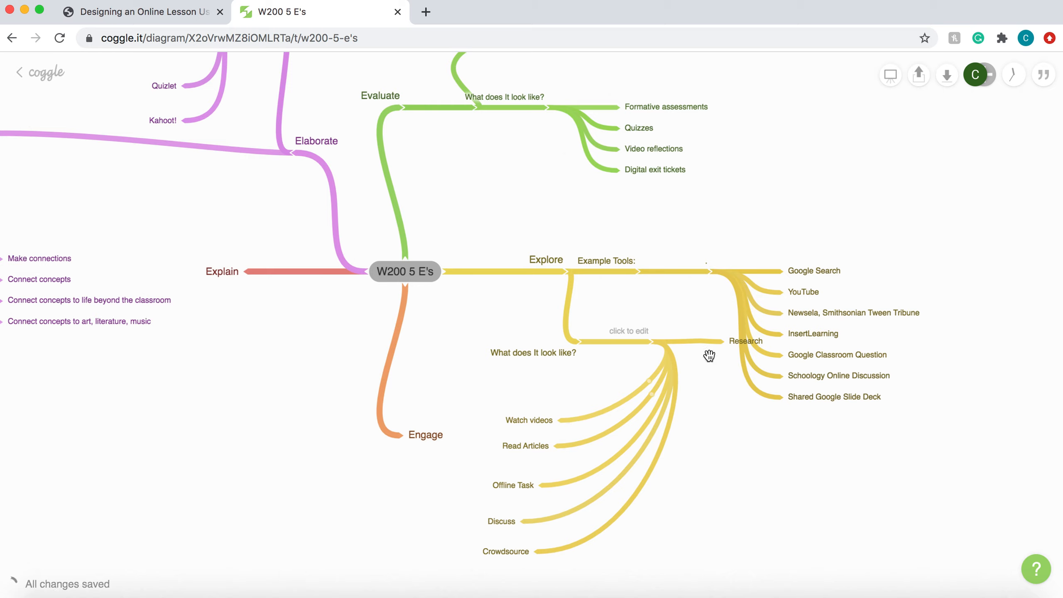
pyautogui.moveTo(743, 342); pyautogui.dragTo(585, 397)
pyautogui.moveTo(699, 346); pyautogui.dragTo(665, 355)
# Replace the empty placeholder label on the branch leading from "What does It look like?" to its entries with a period
pyautogui.click(630, 332)
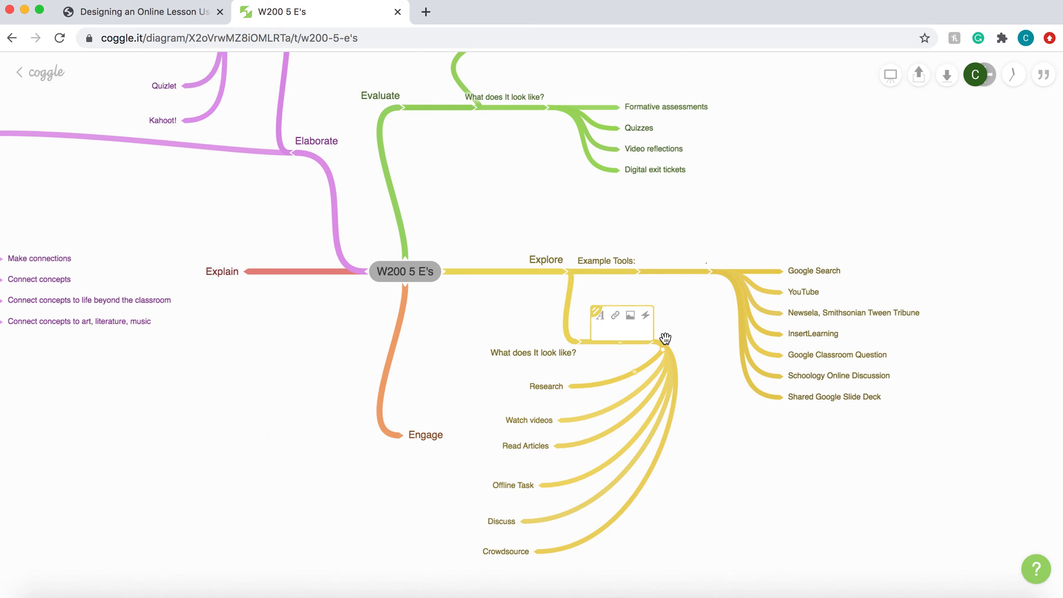
pyautogui.click(690, 364)
pyautogui.scroll(-2, 683, 397)
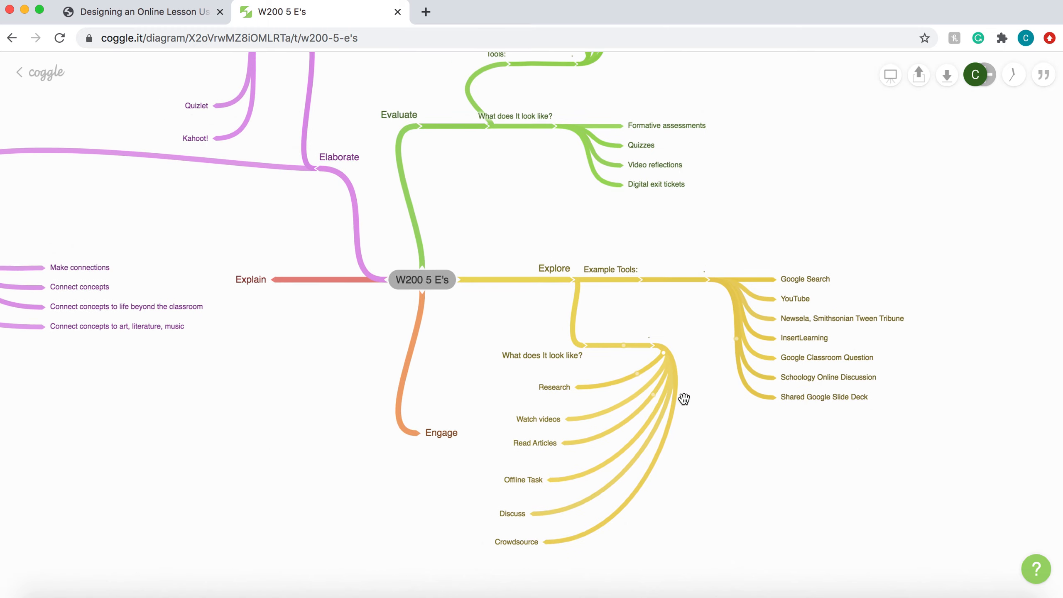
pyautogui.scroll(-3, 684, 397)
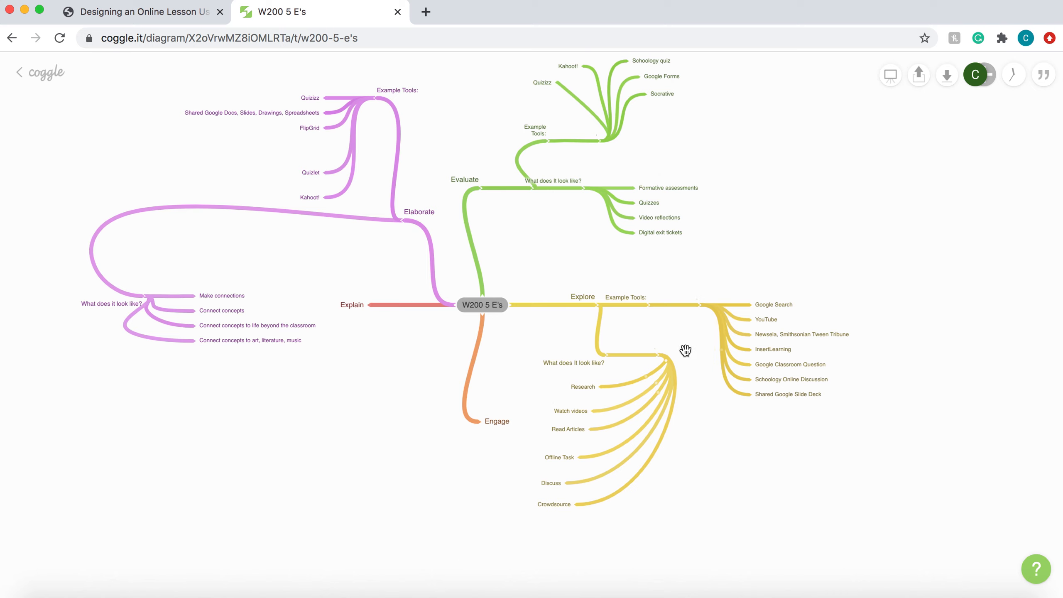
pyautogui.moveTo(686, 351); pyautogui.dragTo(742, 411)
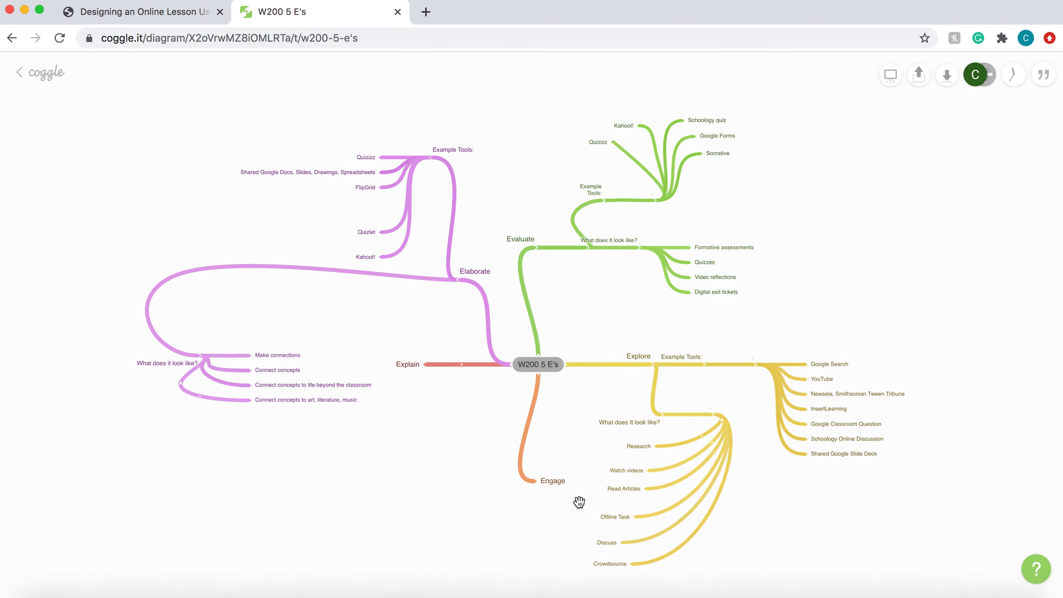
pyautogui.scroll(1, 603, 448)
pyautogui.hscroll(1, 602, 449)
pyautogui.scroll(-1, 603, 448)
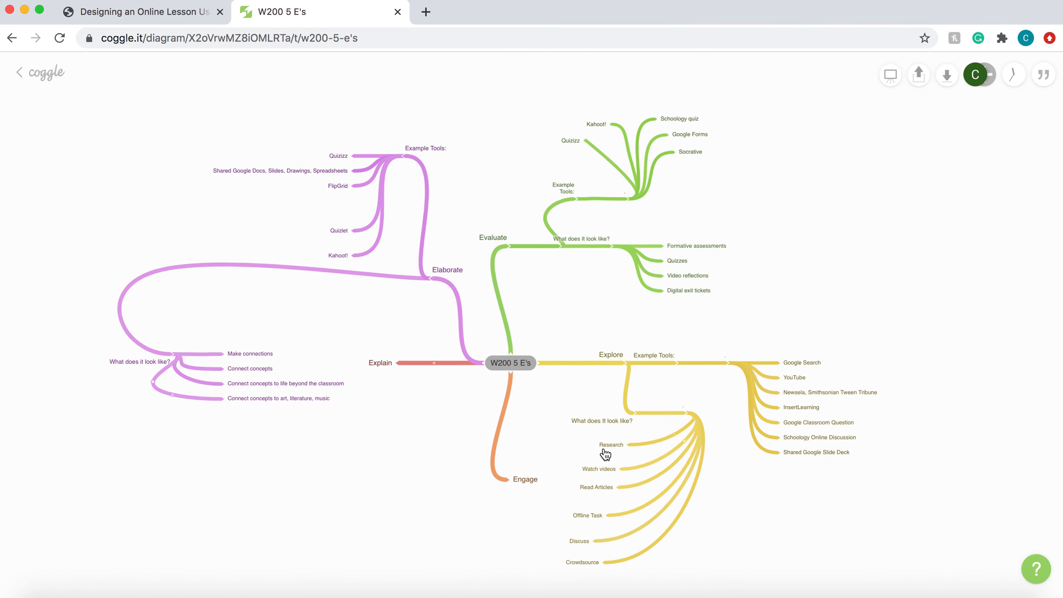